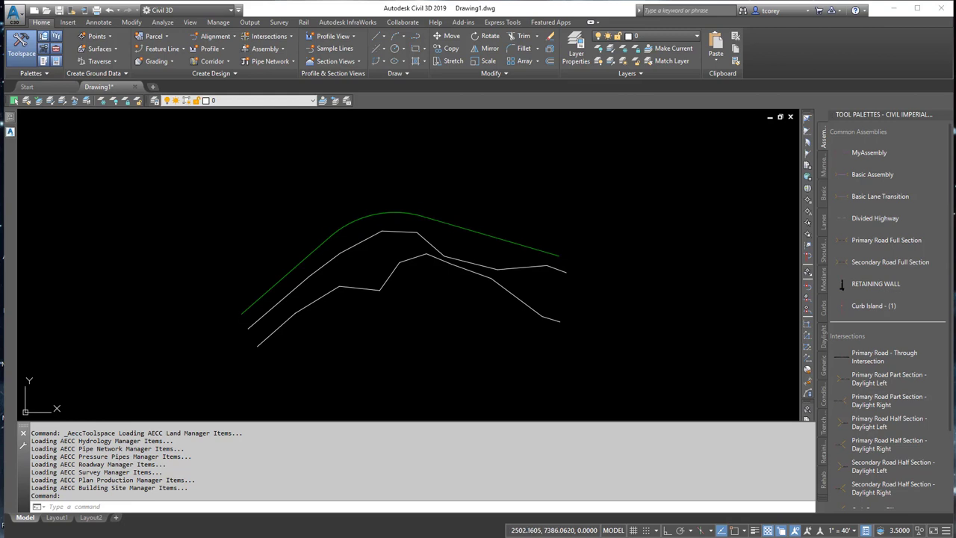
# Inspect the object types of the green feature line and the two white 3D polylines beneath it.
pyautogui.click(305, 254)
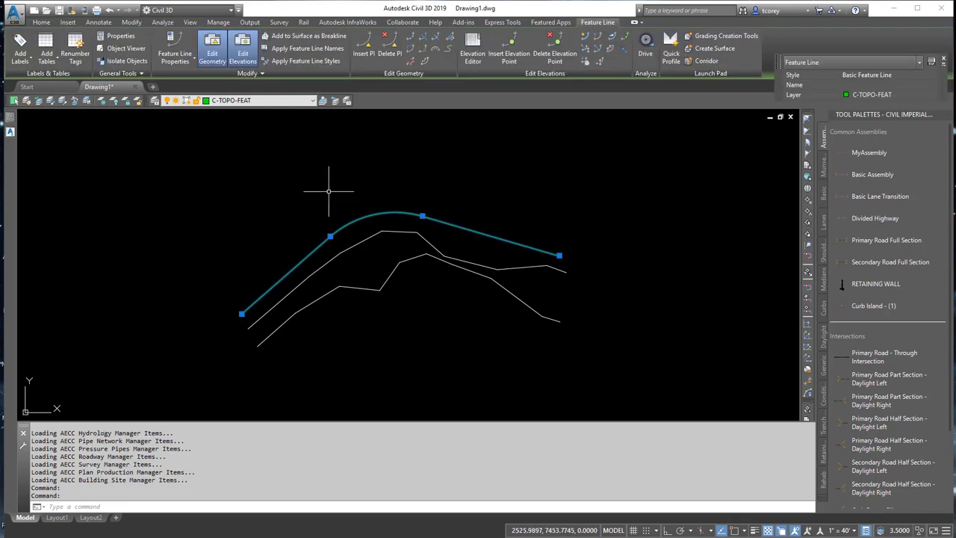
pyautogui.press('Escape')
pyautogui.press('Escape')
pyautogui.click(323, 263)
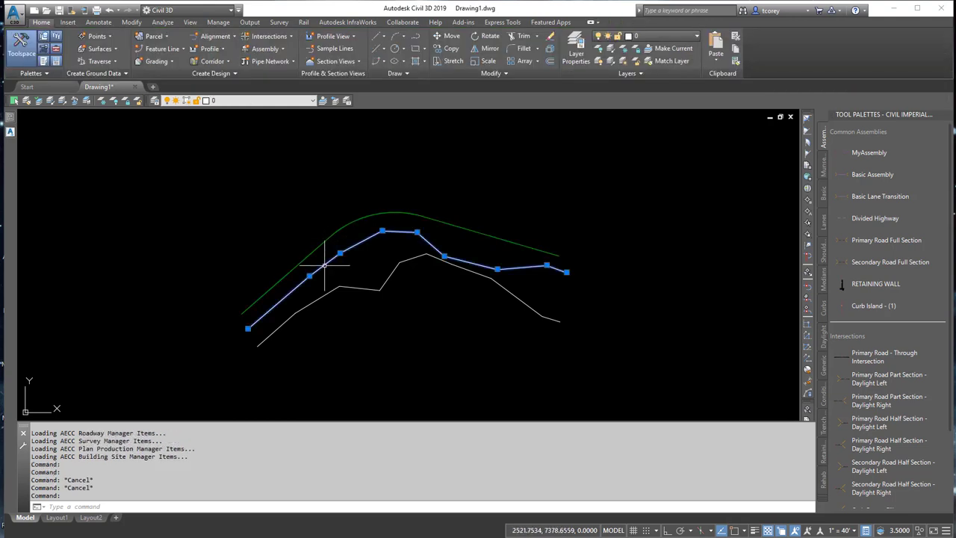
pyautogui.click(322, 297)
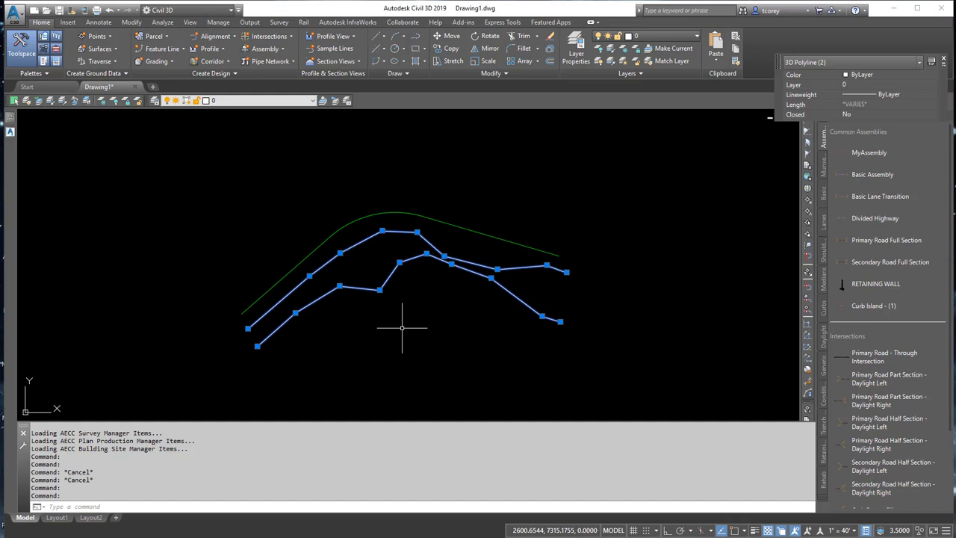
pyautogui.press('Escape')
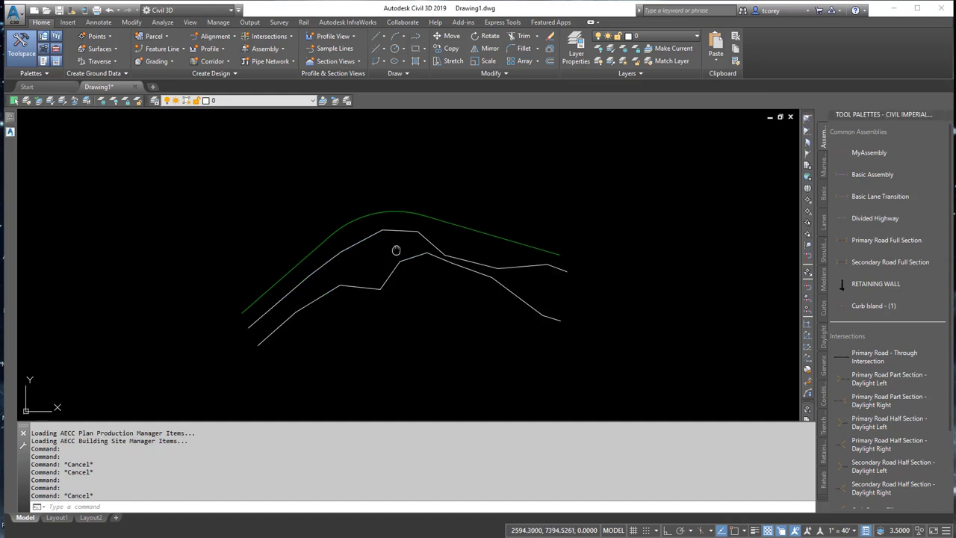
# Check the first-vertex elevation of the upper 3D polyline and of the lower 3D polyline.
pyautogui.moveTo(395, 249); pyautogui.dragTo(423, 248, button='middle')
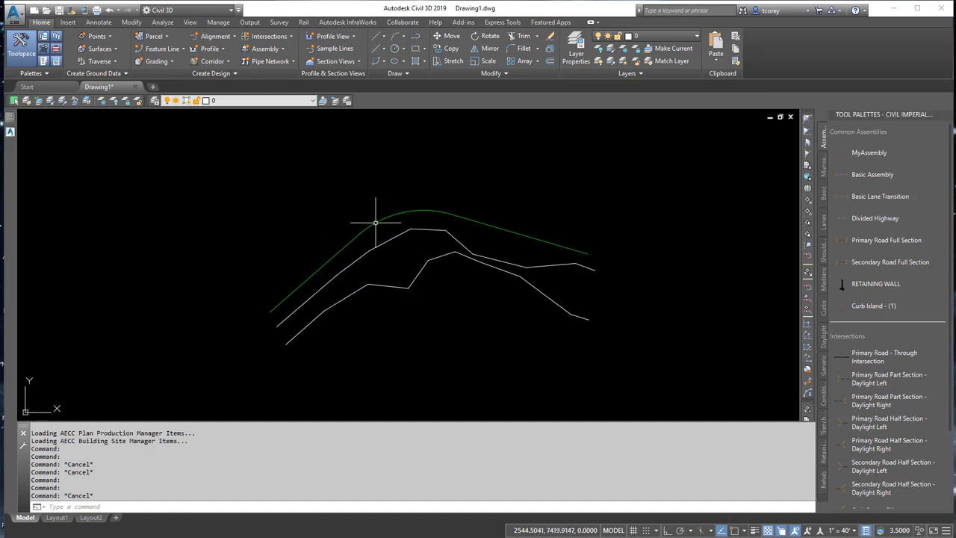
pyautogui.moveTo(376, 222)
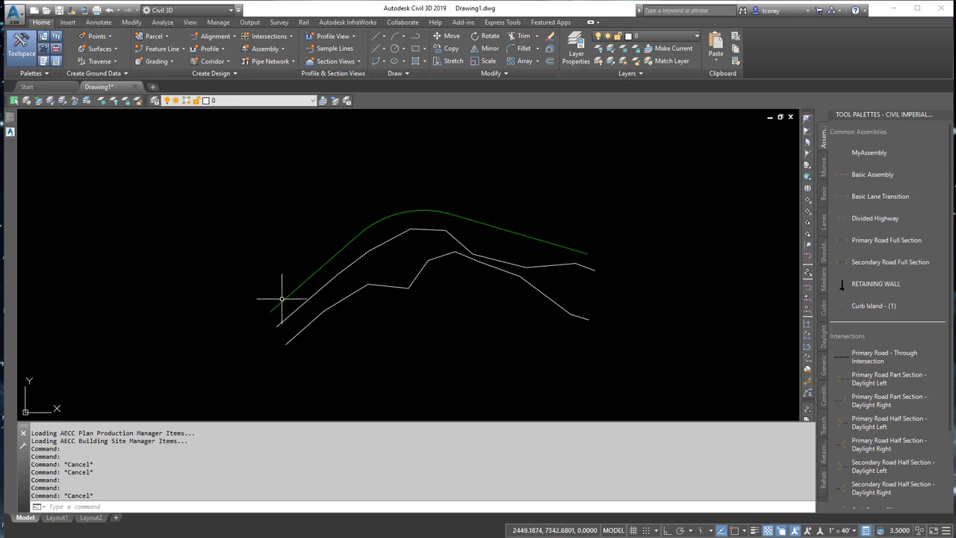
pyautogui.moveTo(291, 314)
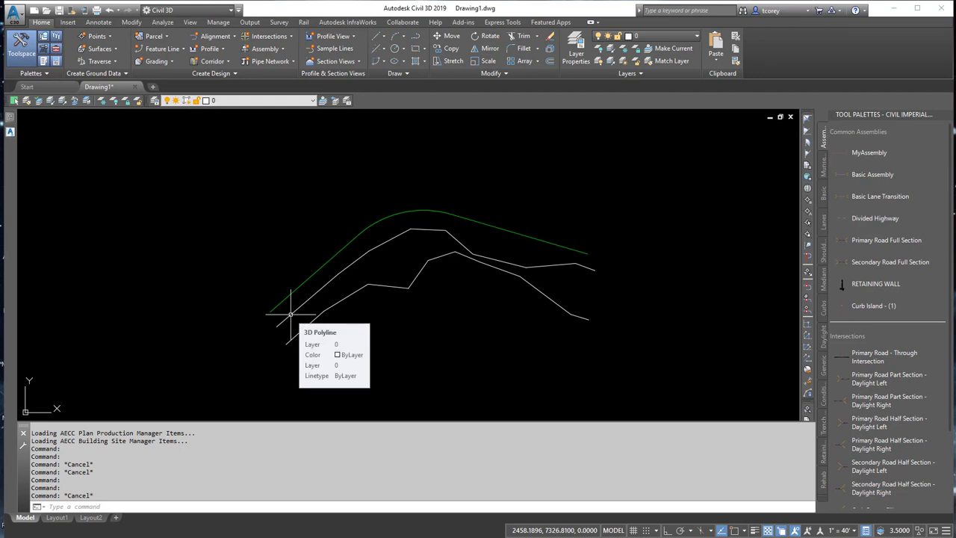
pyautogui.click(281, 322)
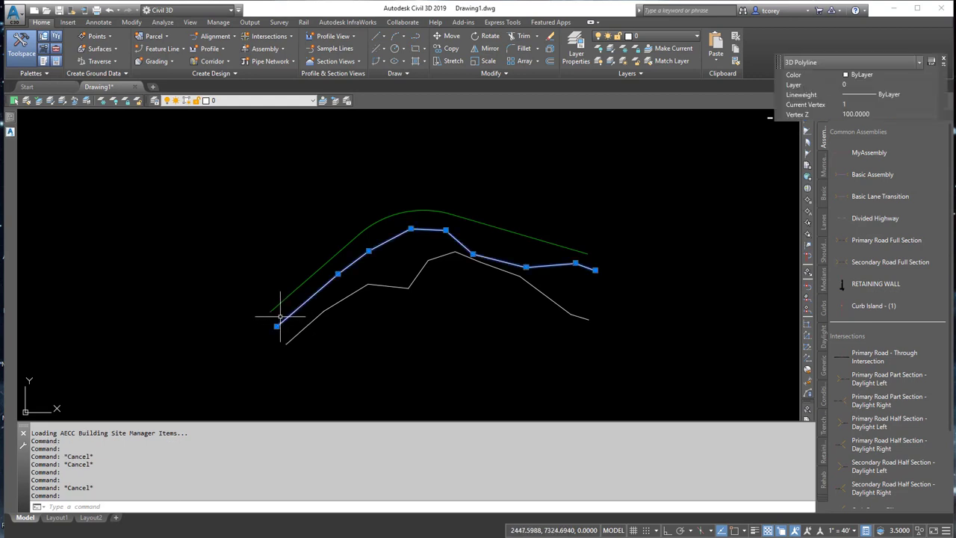
pyautogui.press('Escape')
pyautogui.click(303, 321)
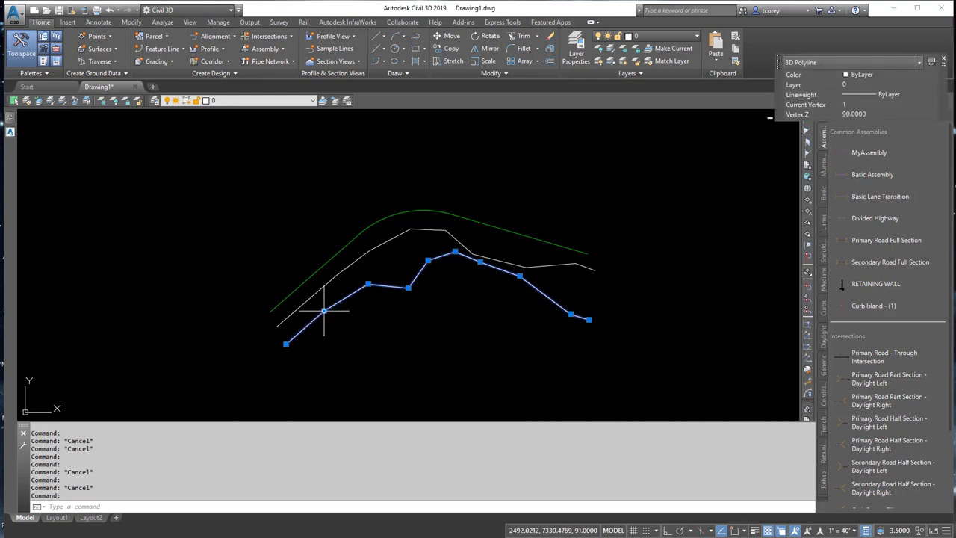
pyautogui.press('Escape')
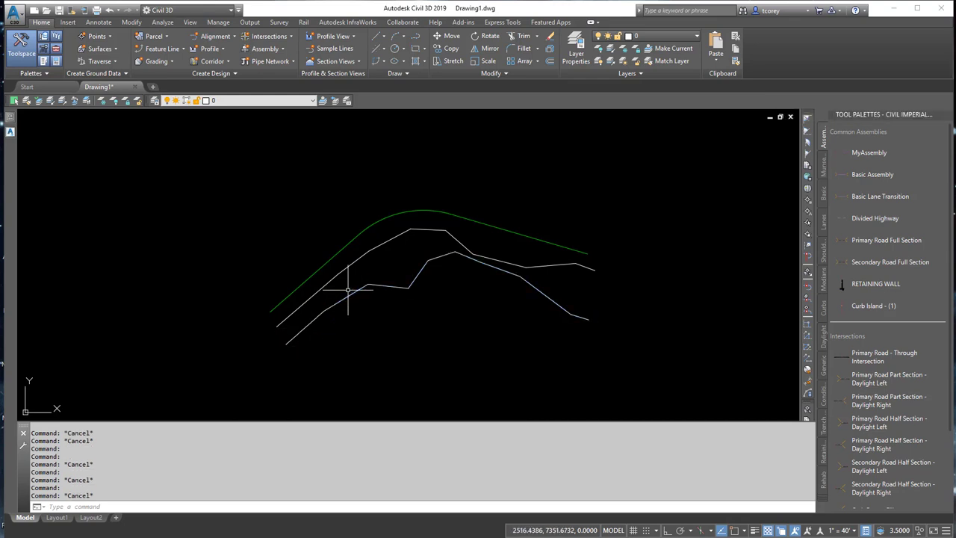
# Create an assembly with the default name, Basic style and All Codes set, placing its baseline to the right of the linework.
pyautogui.click(268, 49)
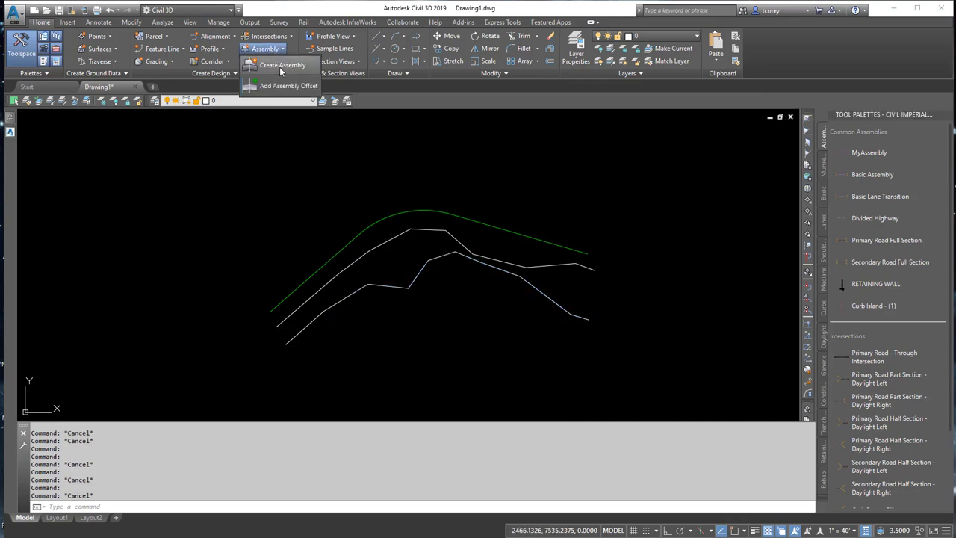
pyautogui.click(281, 67)
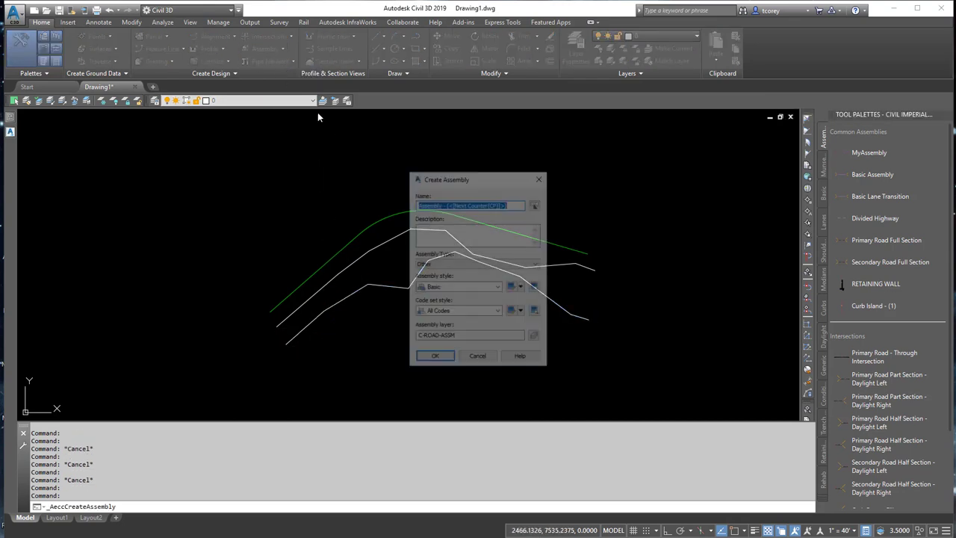
pyautogui.click(434, 359)
pyautogui.click(632, 274)
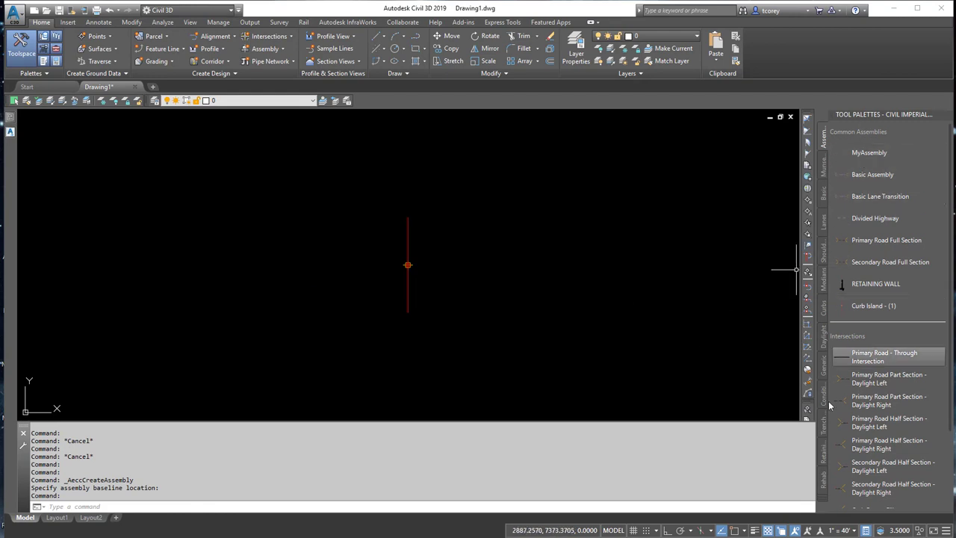
# Attach a right-side LinkWidthAndSlope subassembly to the assembly baseline with 10' width, 0% slope and point code P1.
pyautogui.click(823, 364)
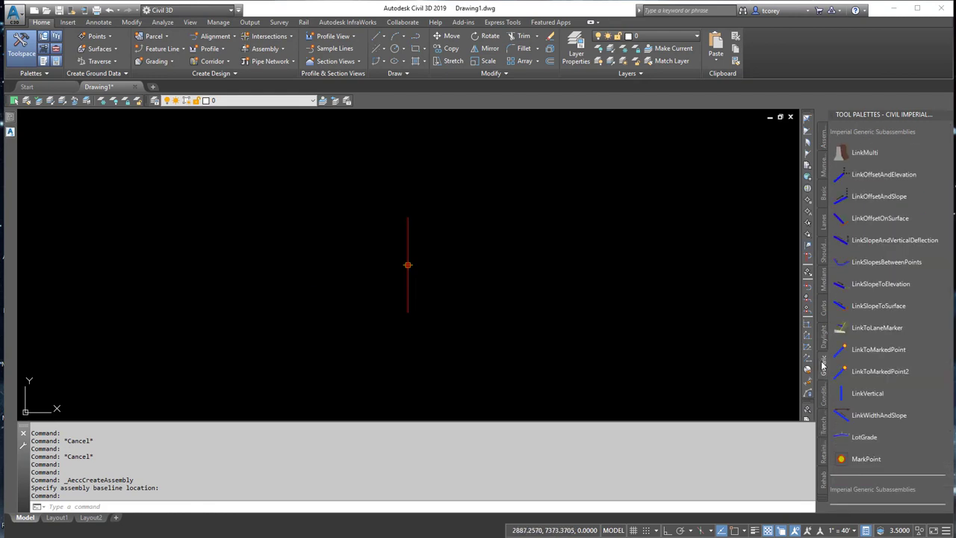
pyautogui.click(877, 416)
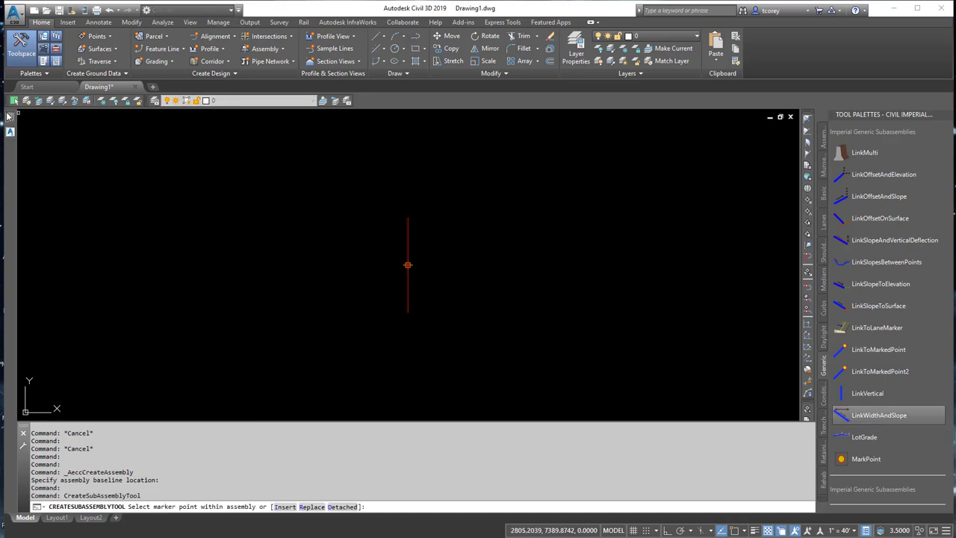
pyautogui.moveTo(9, 121)
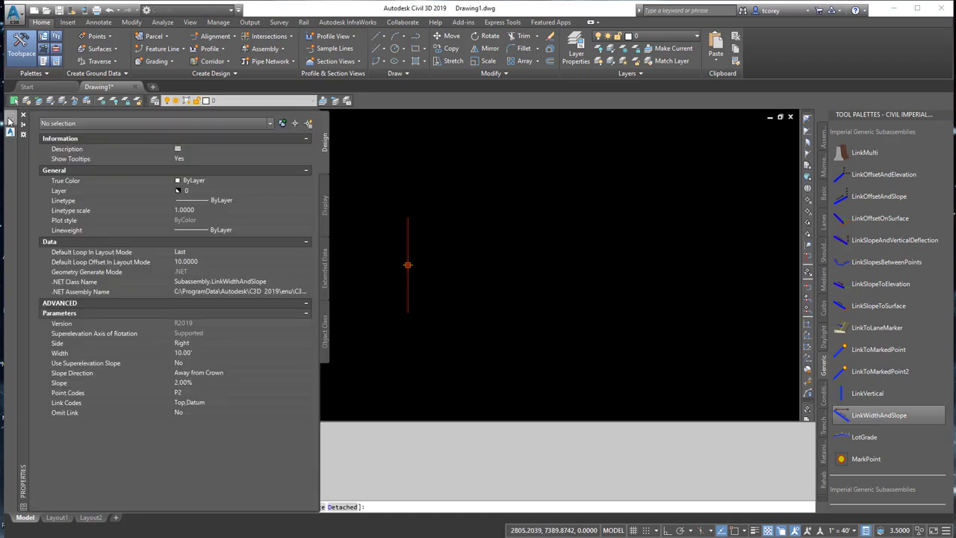
pyautogui.click(209, 352)
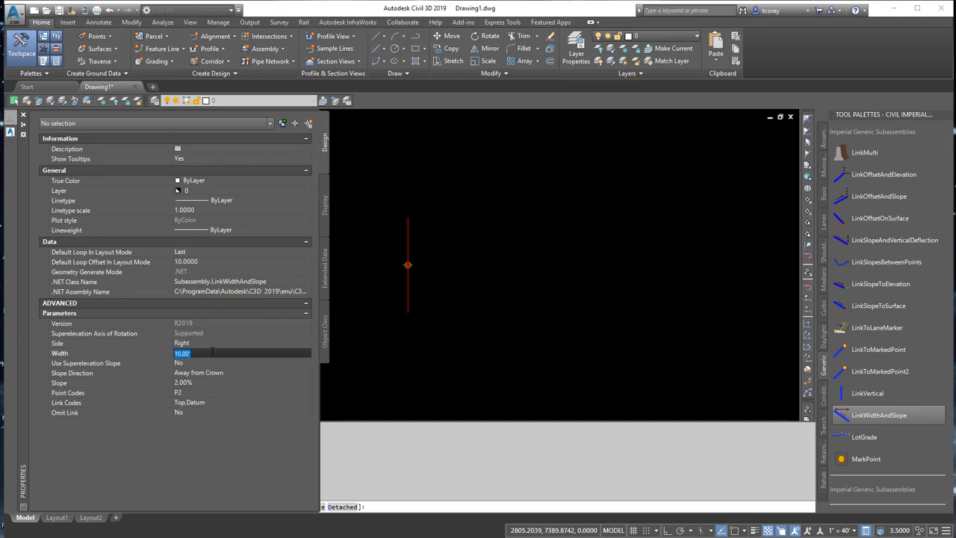
pyautogui.click(207, 382)
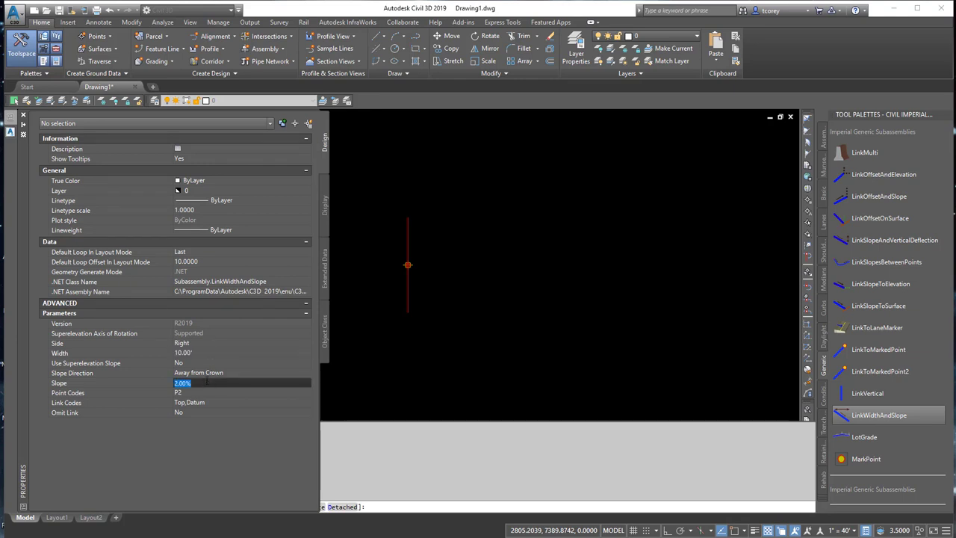
pyautogui.write('0')
pyautogui.click(197, 393)
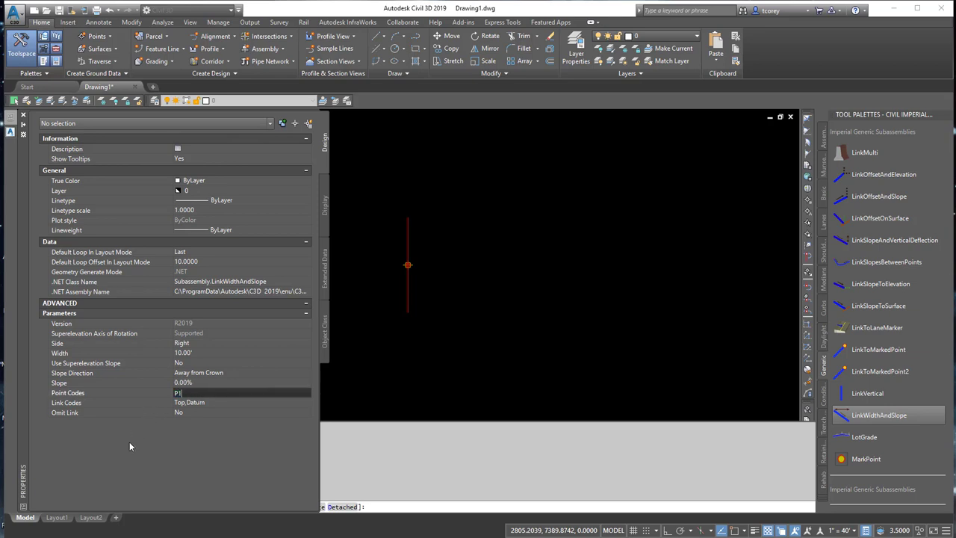
pyautogui.write('P1')
pyautogui.click(407, 265)
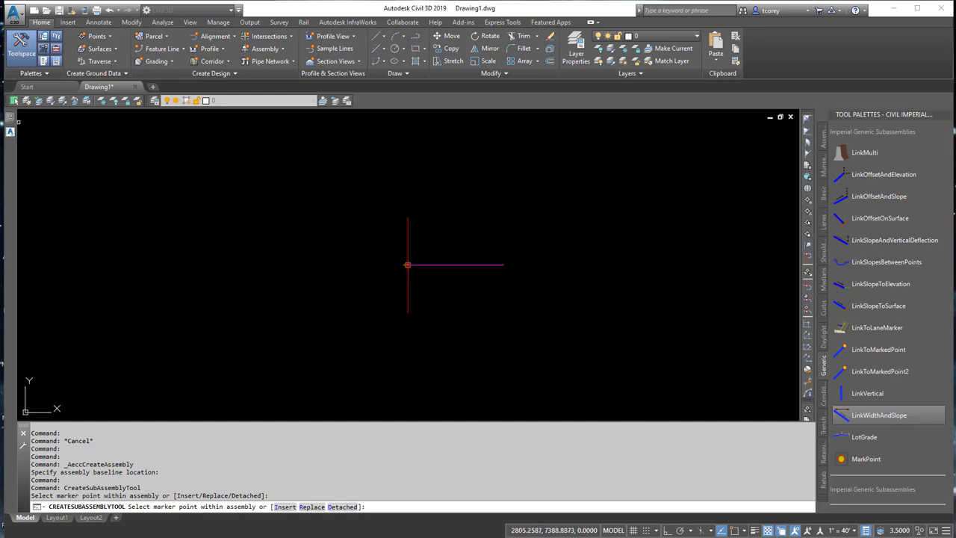
# Attach a second LinkWidthAndSlope with point code P2 to the outer end of the first link and finish placing subassemblies.
pyautogui.moveTo(11, 126)
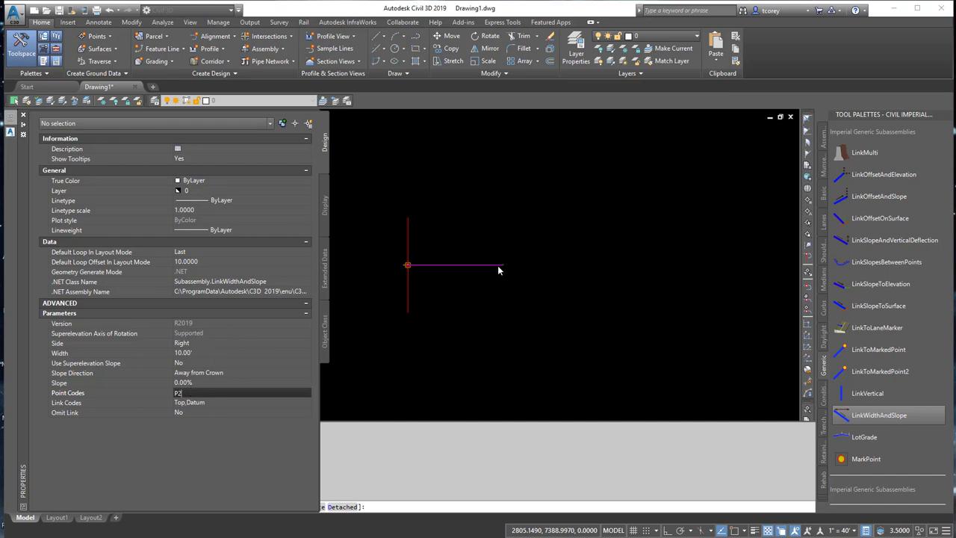
pyautogui.scroll(3, 503, 262)
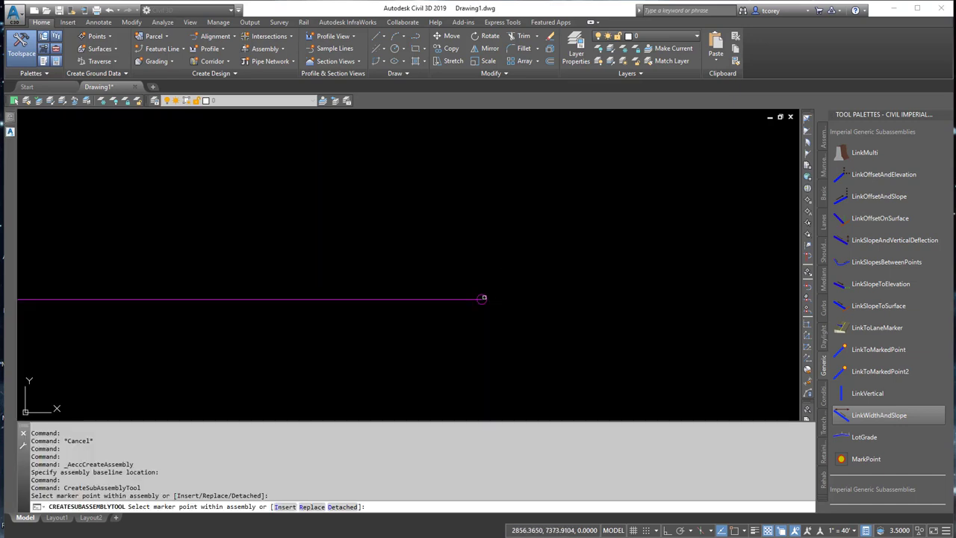
pyautogui.click(482, 298)
pyautogui.scroll(-3, 480, 299)
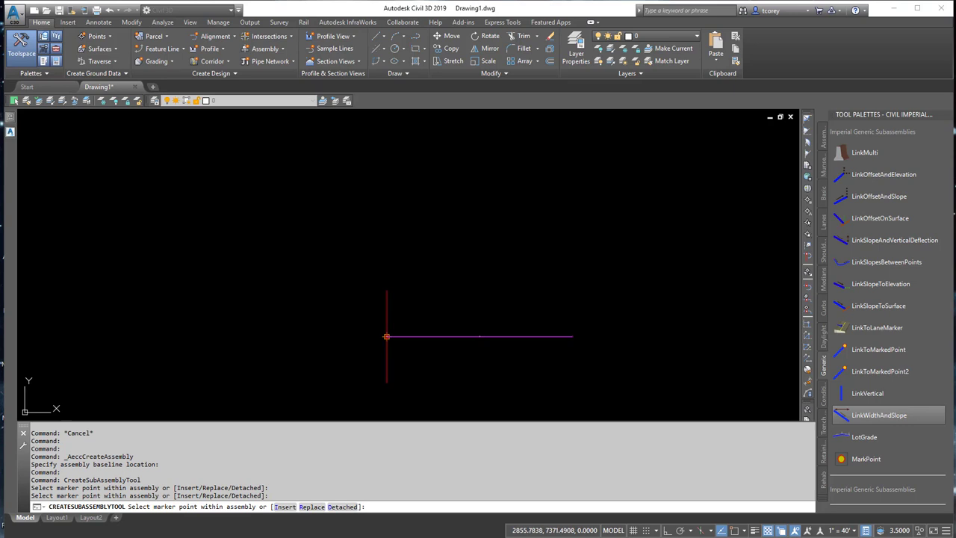
pyautogui.rightClick(475, 305)
pyautogui.click(499, 314)
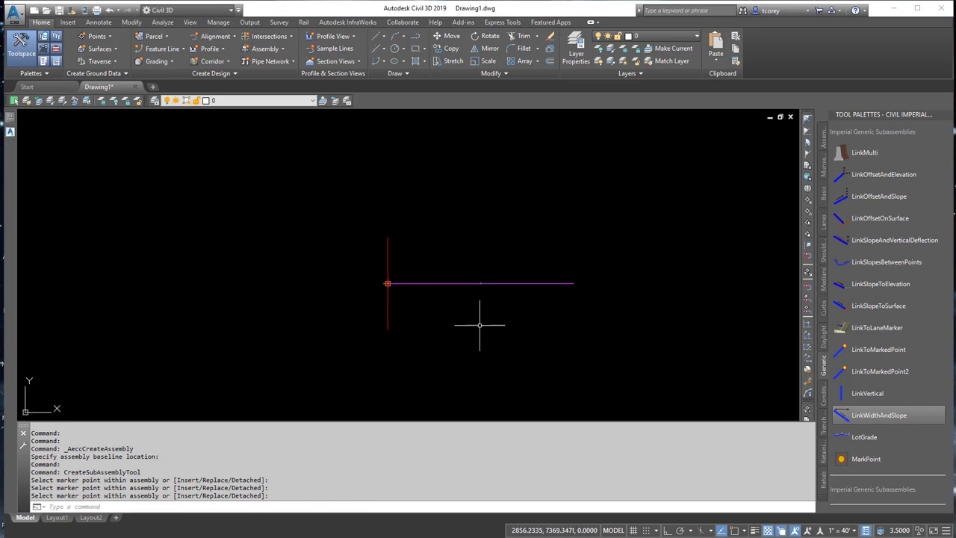
# Start a corridor using the green feature line as its baseline, naming the feature line "centerline".
pyautogui.scroll(-3, 481, 324)
pyautogui.moveTo(481, 324); pyautogui.dragTo(521, 279, button='middle')
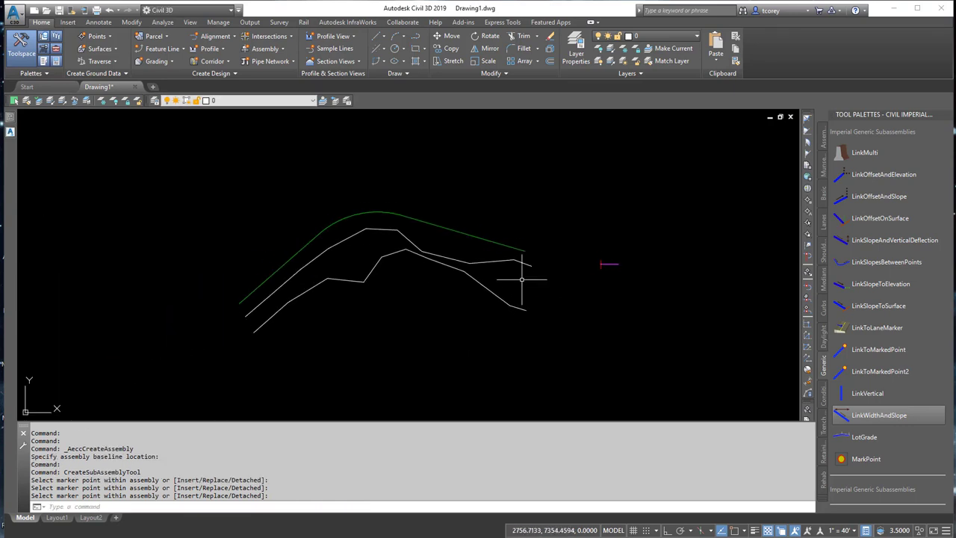
pyautogui.click(214, 61)
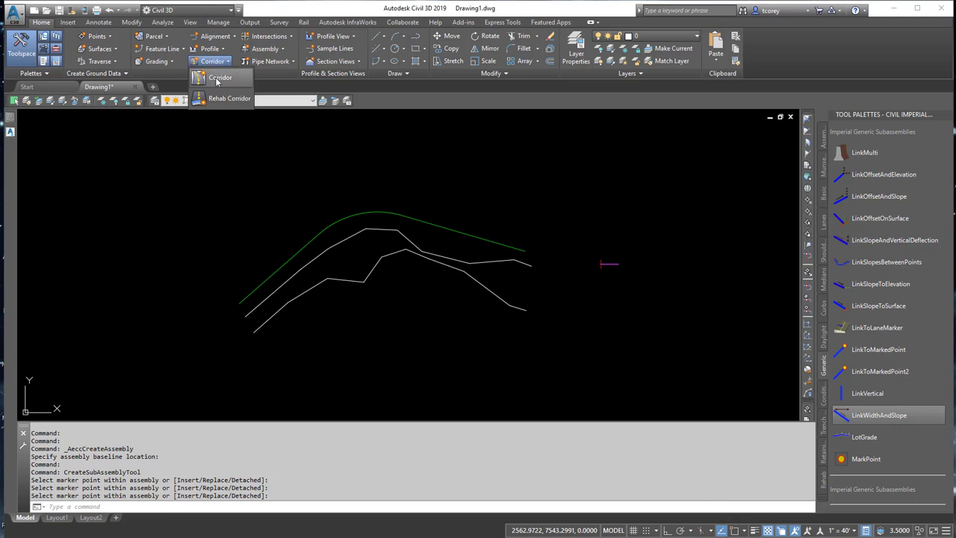
pyautogui.click(217, 80)
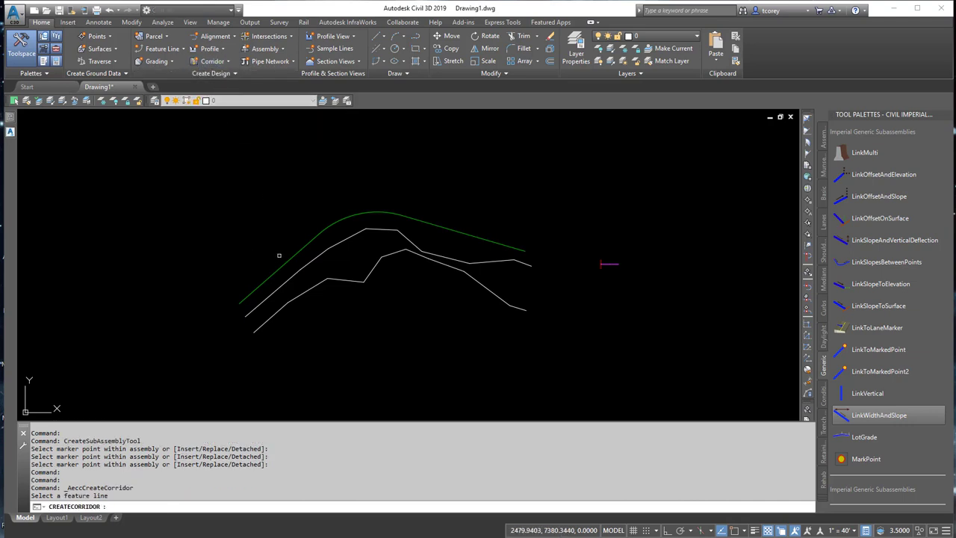
pyautogui.click(282, 265)
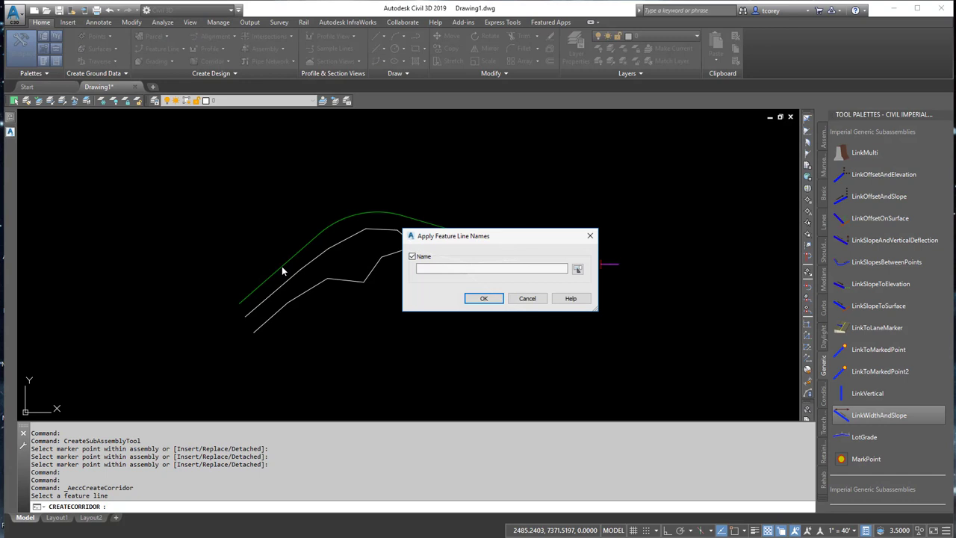
pyautogui.click(481, 268)
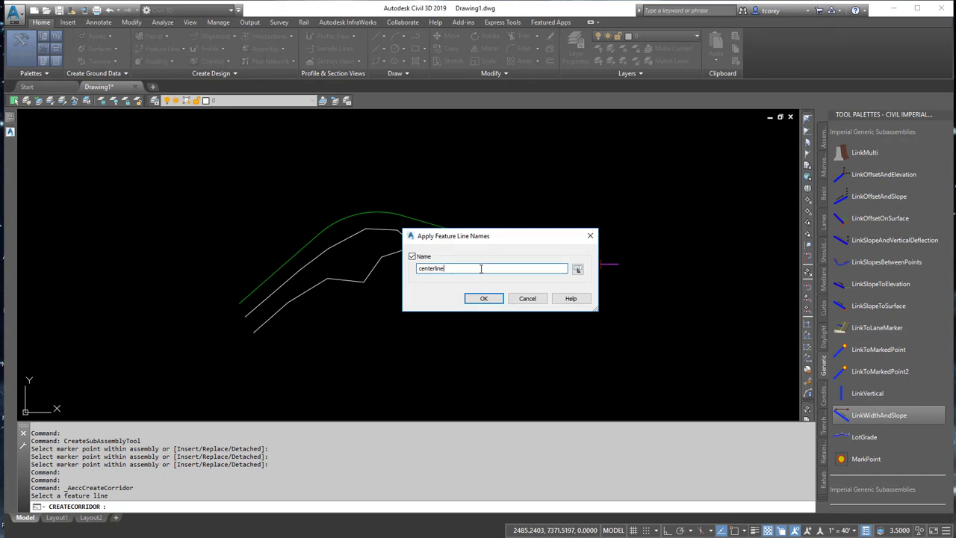
pyautogui.click(484, 298)
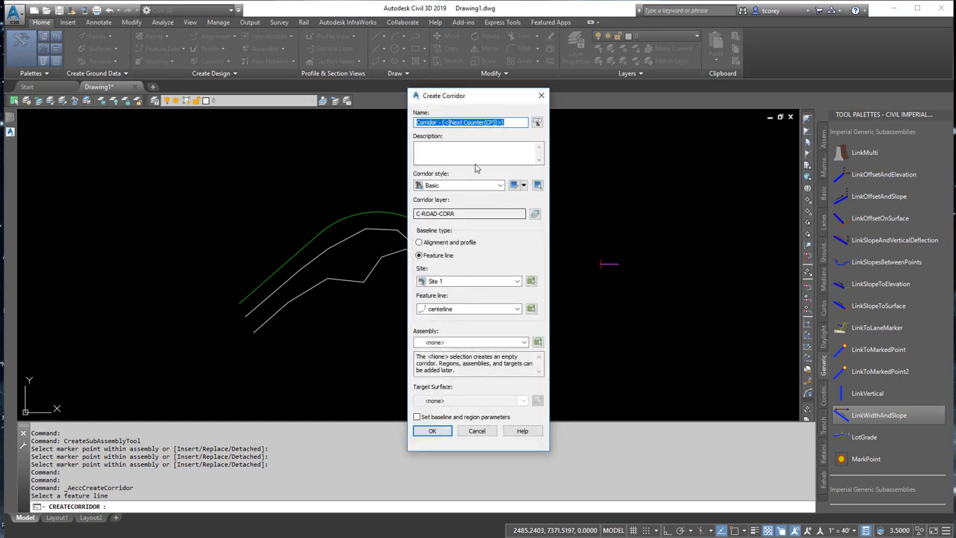
# Create the corridor with Assembly - (1), no target surface, and baseline and region parameters enabled.
pyautogui.click(447, 342)
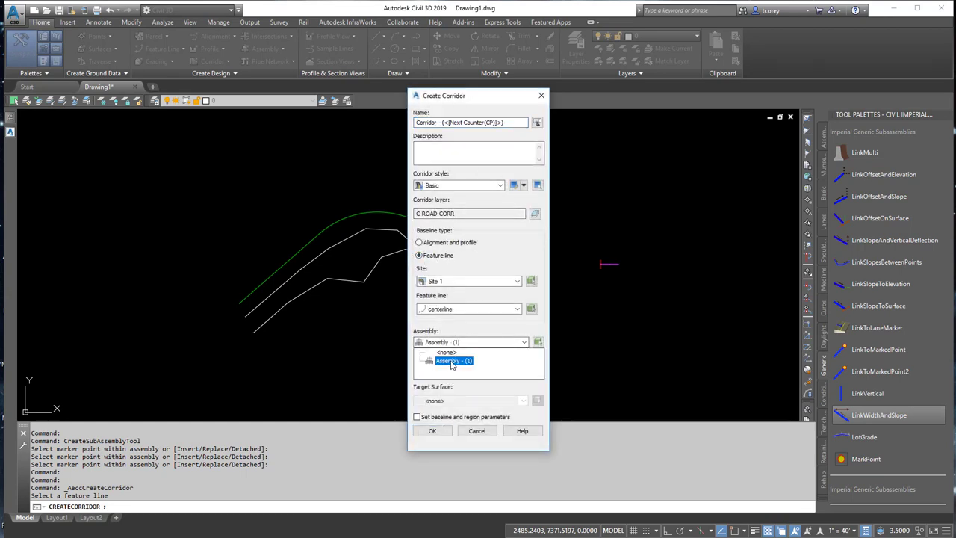
pyautogui.click(451, 357)
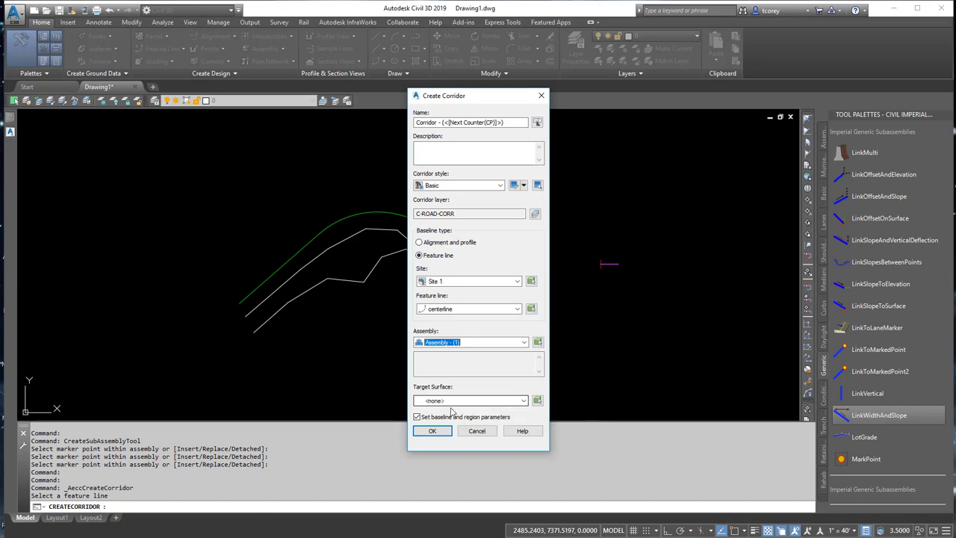
pyautogui.click(431, 434)
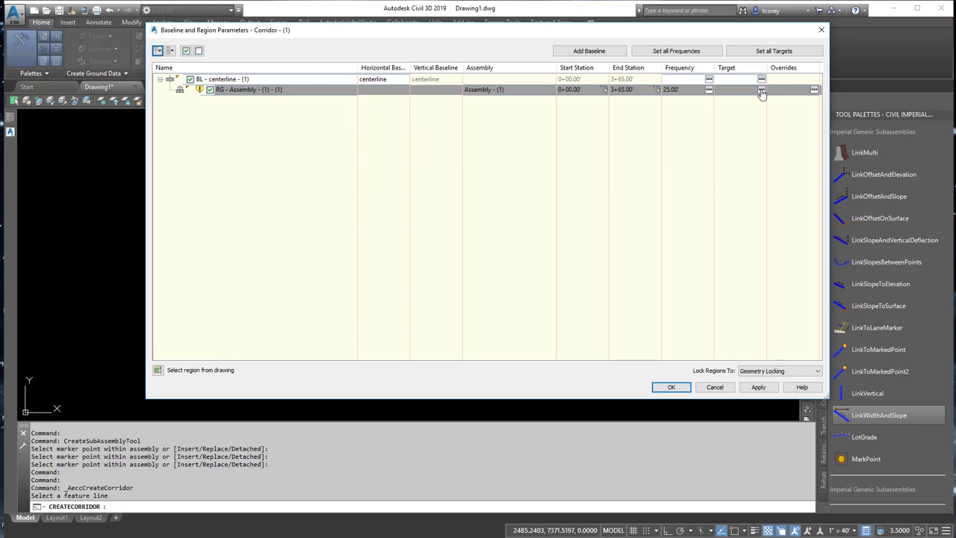
# Set the first link's width or offset target to the 3D polyline nearest the green feature line, using feature lines, survey figures and polylines.
pyautogui.click(761, 89)
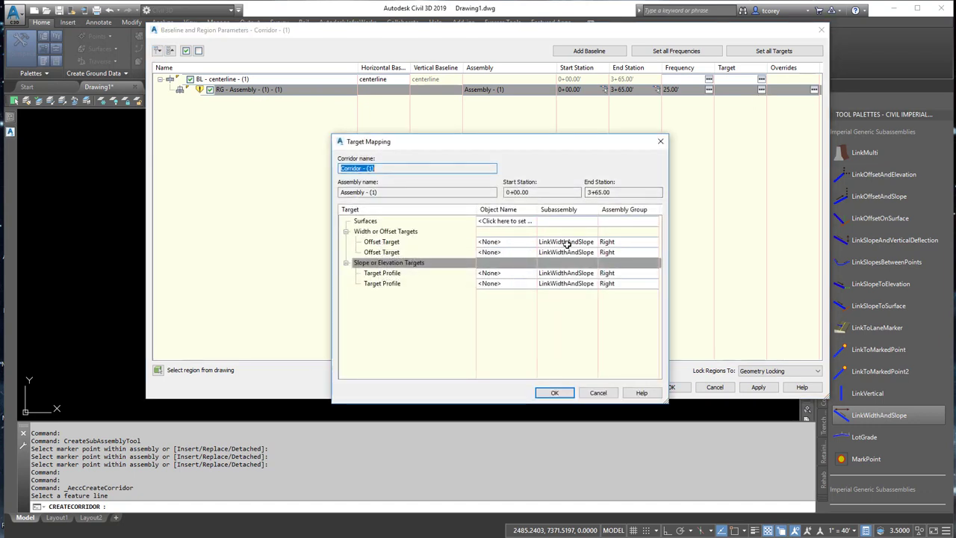
pyautogui.click(526, 241)
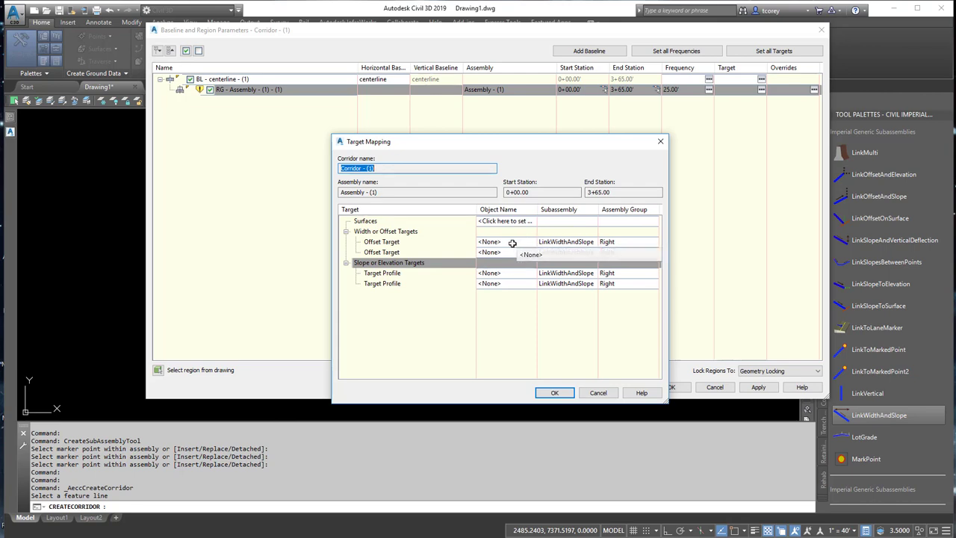
pyautogui.click(499, 155)
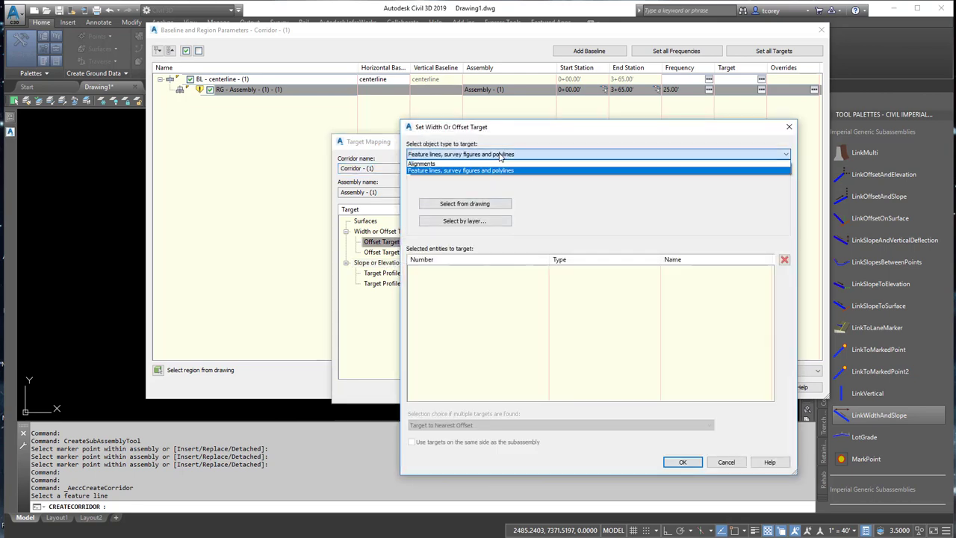
pyautogui.click(438, 171)
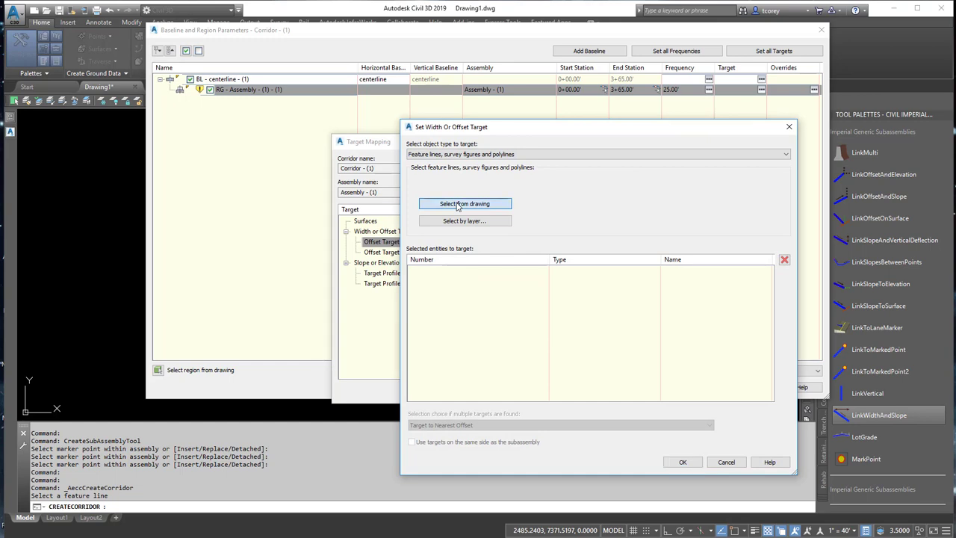
pyautogui.click(458, 204)
pyautogui.click(336, 242)
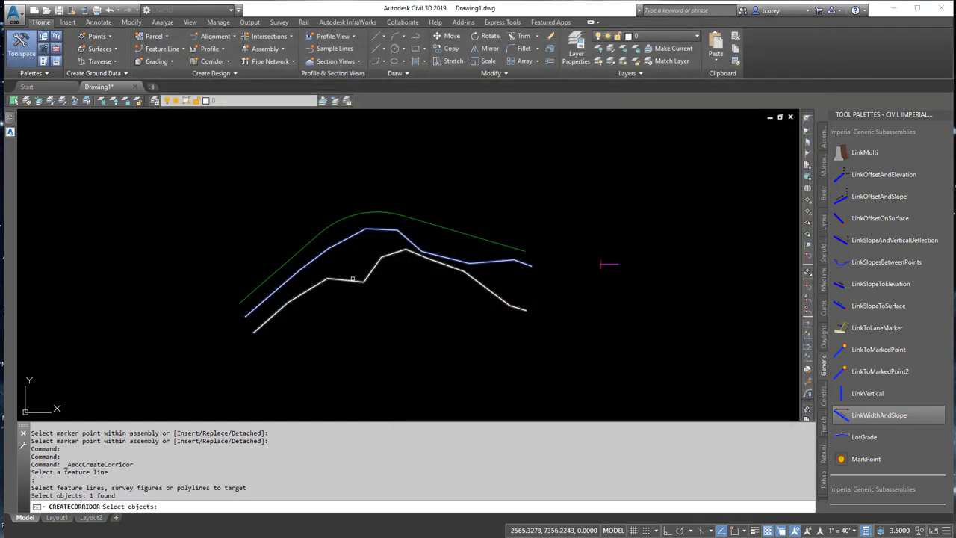
pyautogui.press('Return')
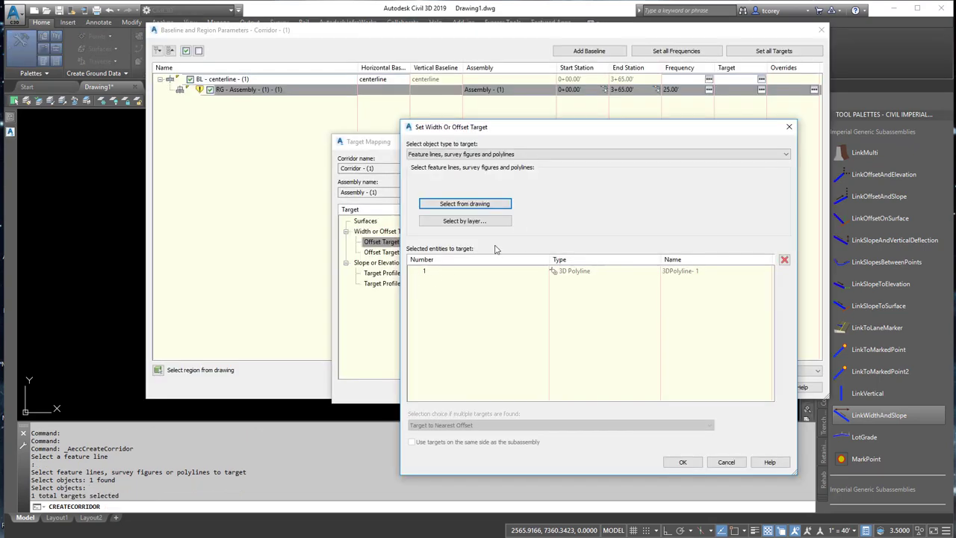
pyautogui.click(681, 462)
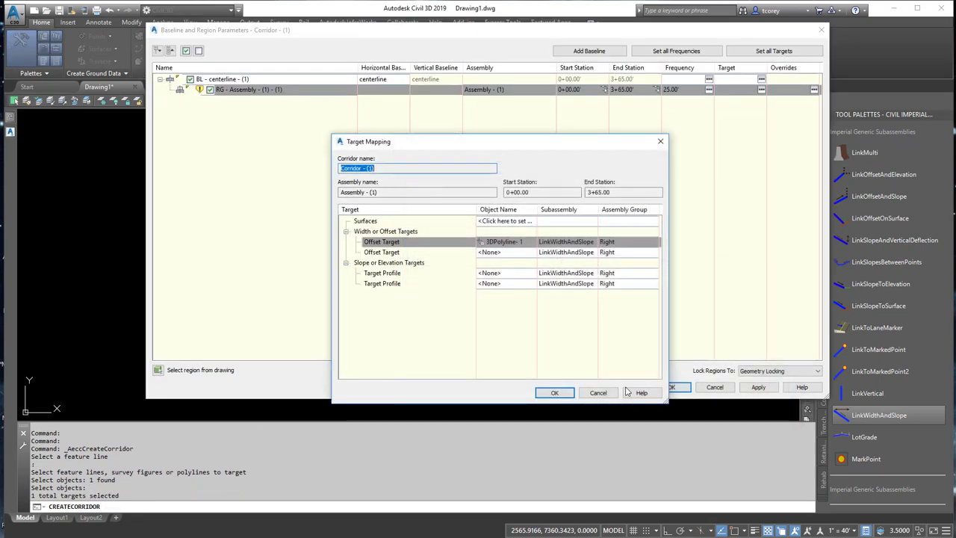
# Set the second link's width or offset target to the 3D polyline farthest from the green feature line.
pyautogui.click(552, 253)
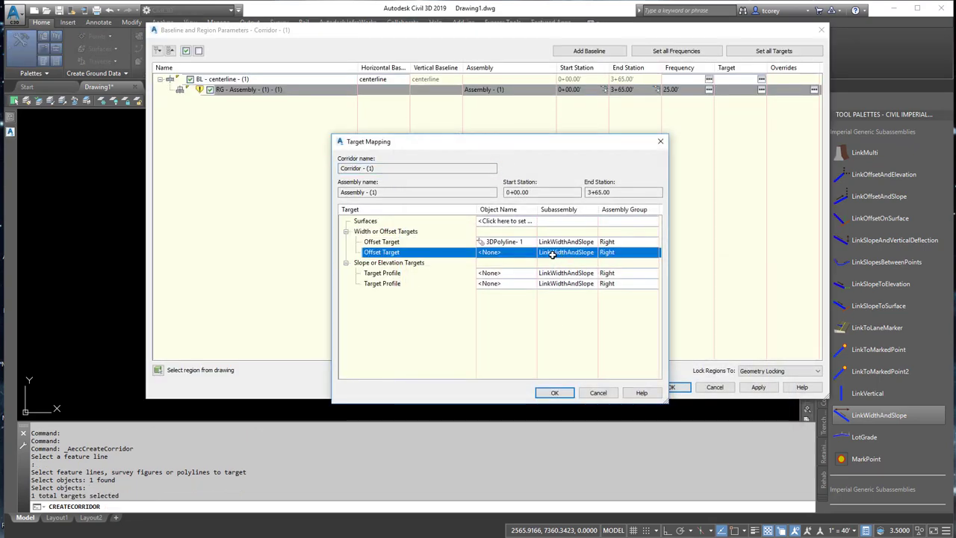
pyautogui.click(493, 253)
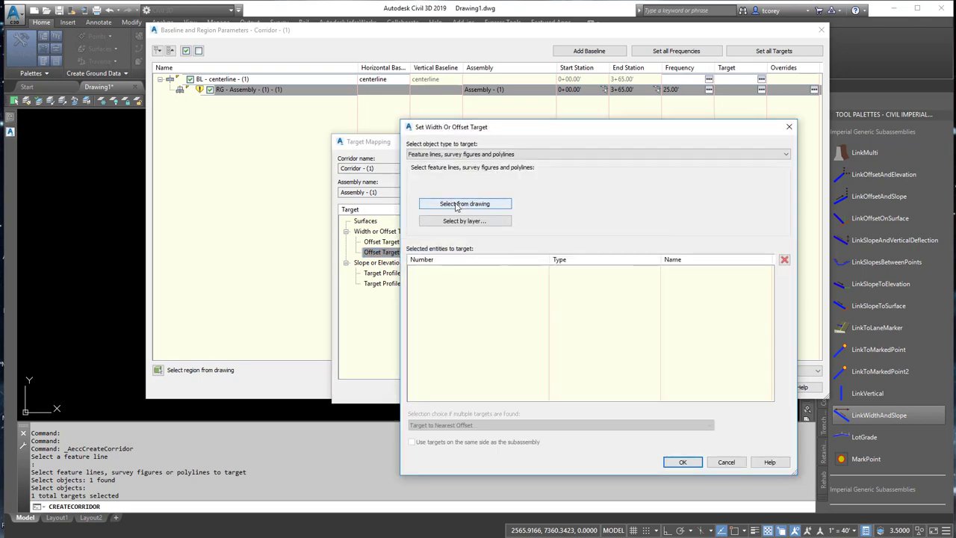
pyautogui.click(457, 207)
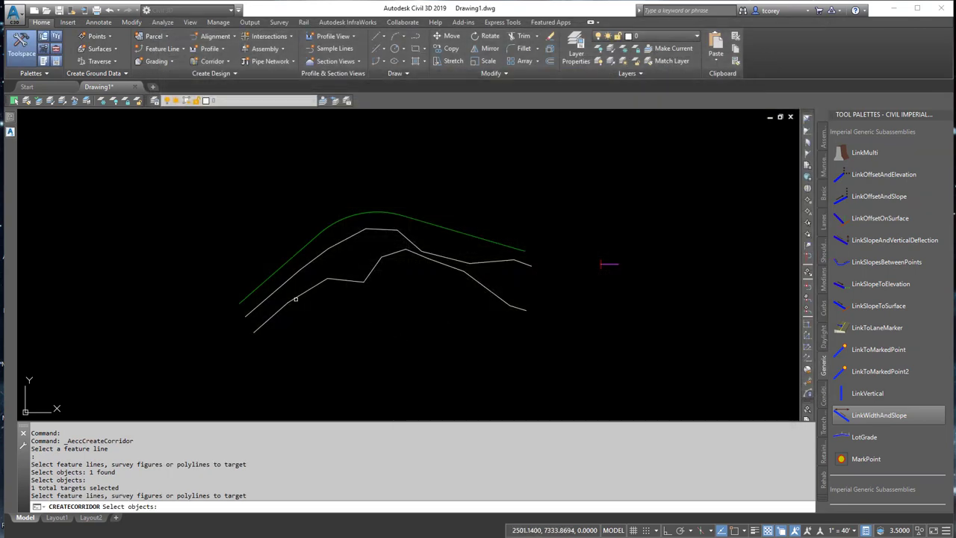
pyautogui.click(296, 299)
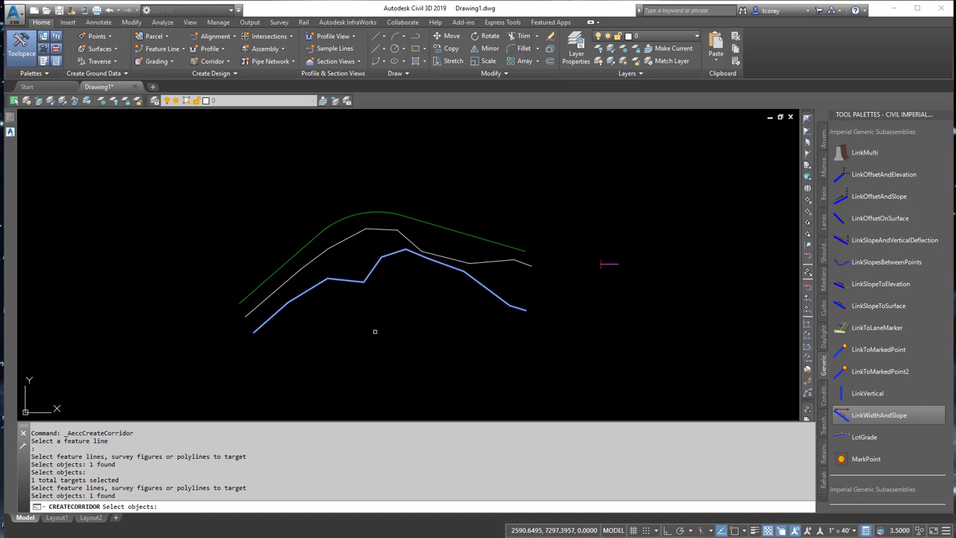
pyautogui.press('Return')
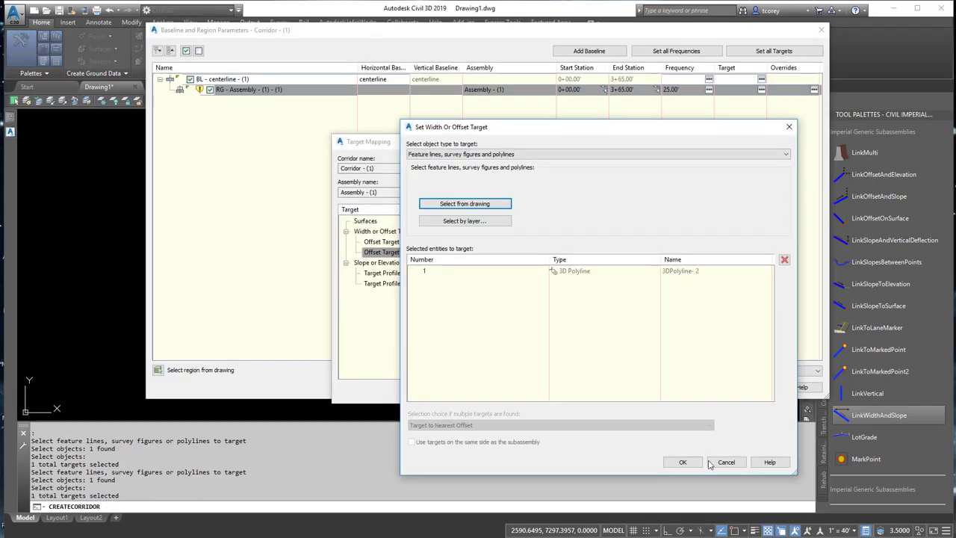
pyautogui.click(680, 462)
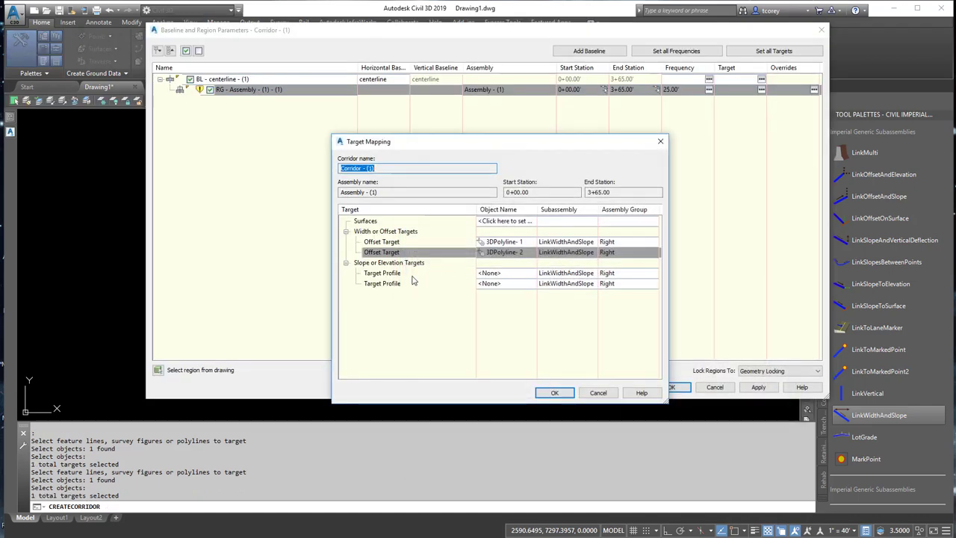
# Set the first link's slope or elevation target to the 3D polyline nearest the green feature line.
pyautogui.click(509, 274)
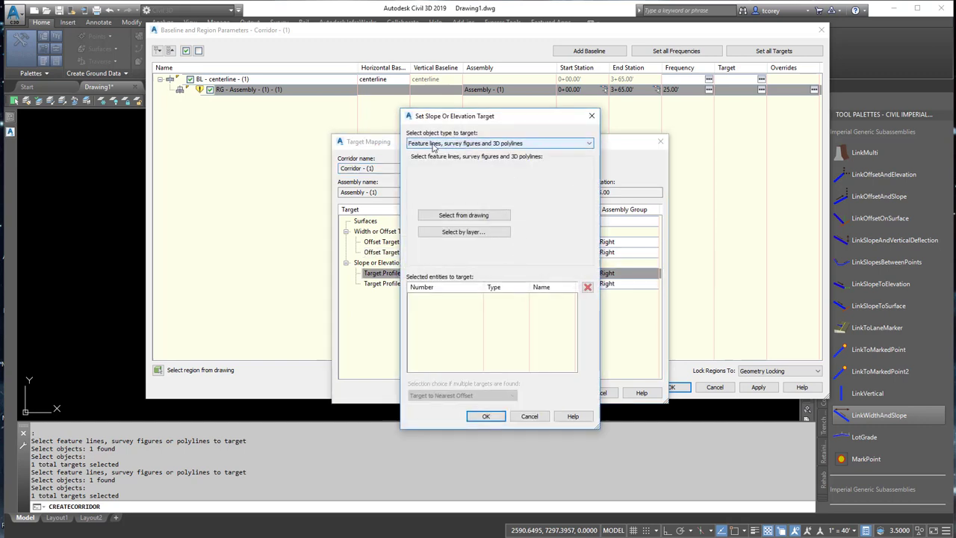
pyautogui.click(457, 216)
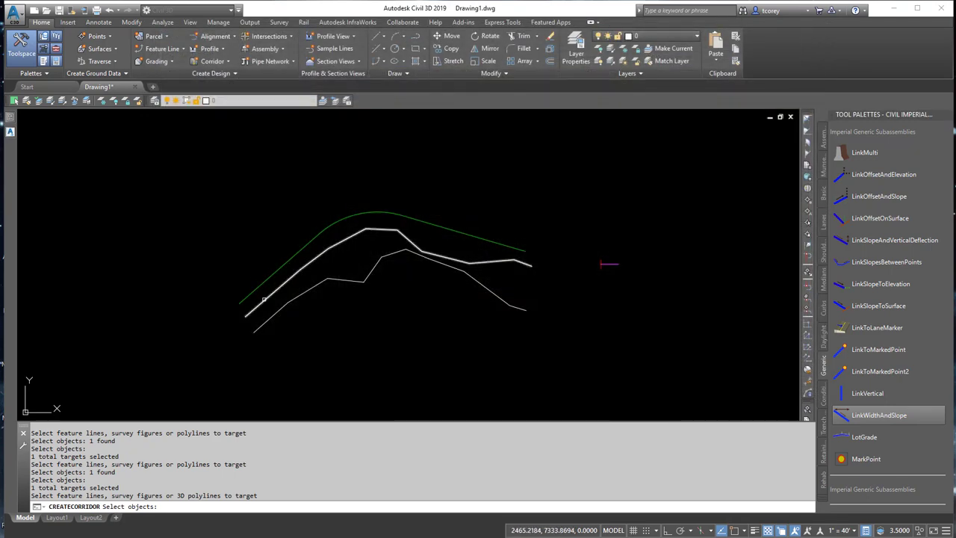
pyautogui.click(264, 299)
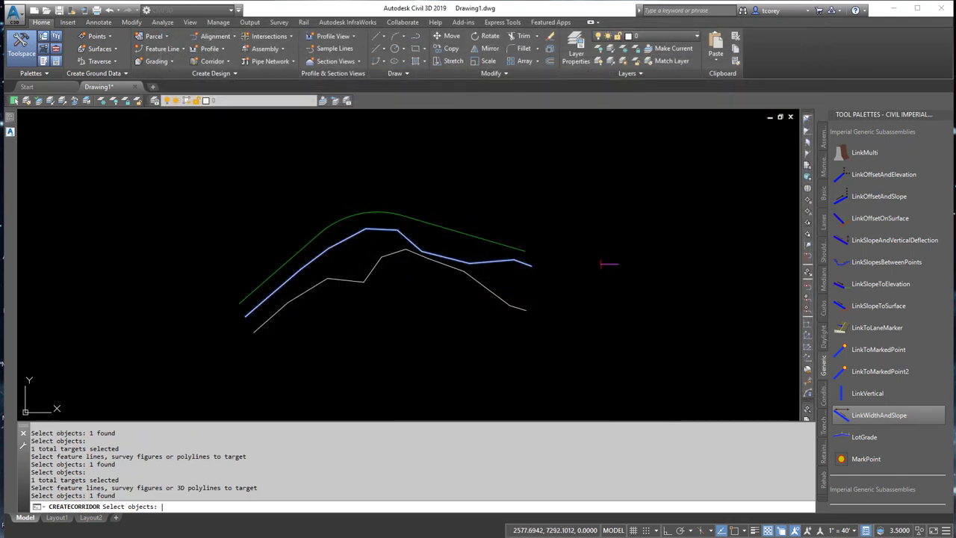
pyautogui.press('Return')
pyautogui.click(487, 416)
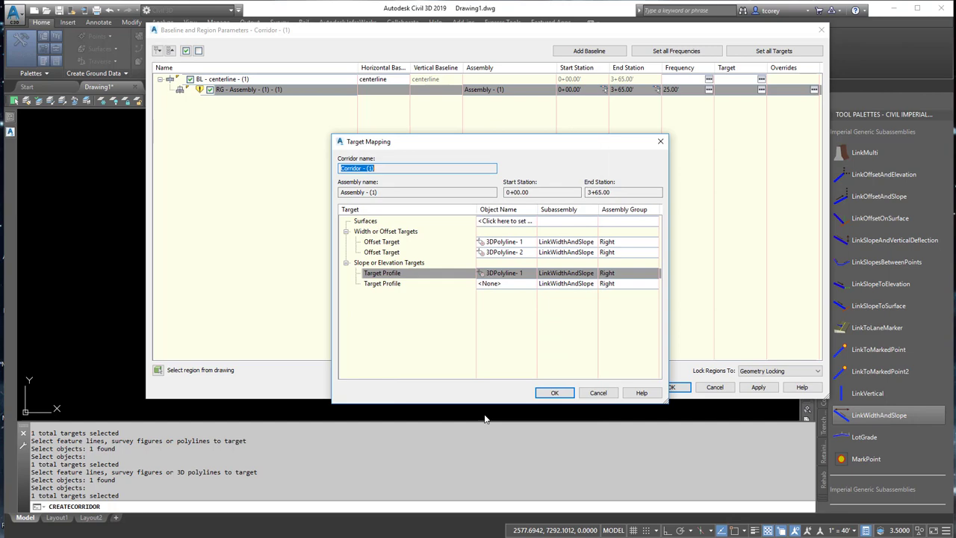
# Set the second link's slope or elevation target to the 3D polyline farthest from the green feature line.
pyautogui.click(494, 285)
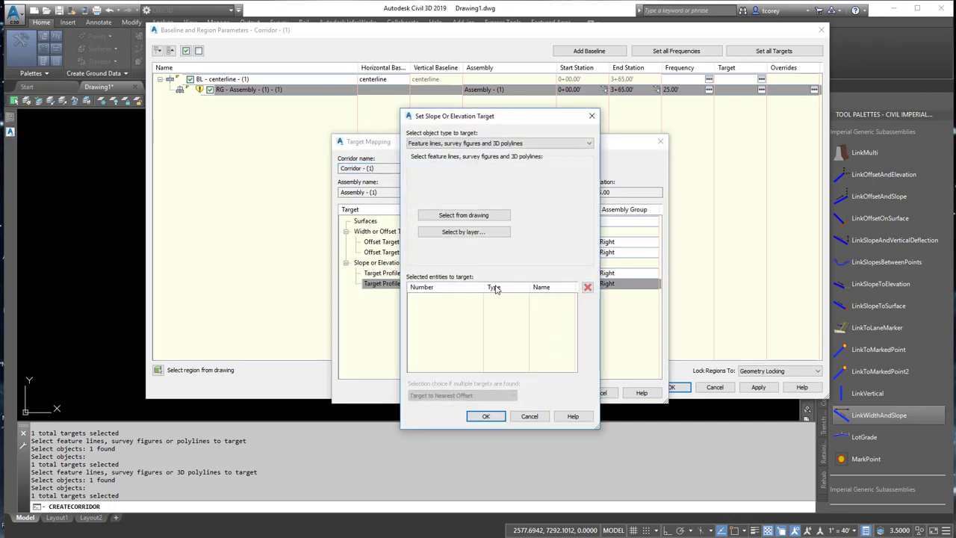
pyautogui.click(463, 215)
pyautogui.click(372, 270)
pyautogui.press('Return')
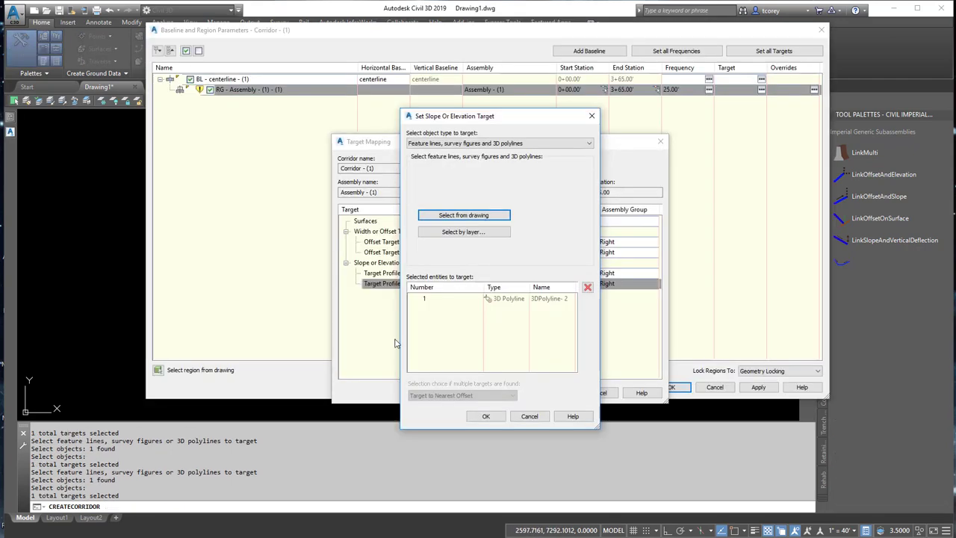
pyautogui.click(485, 417)
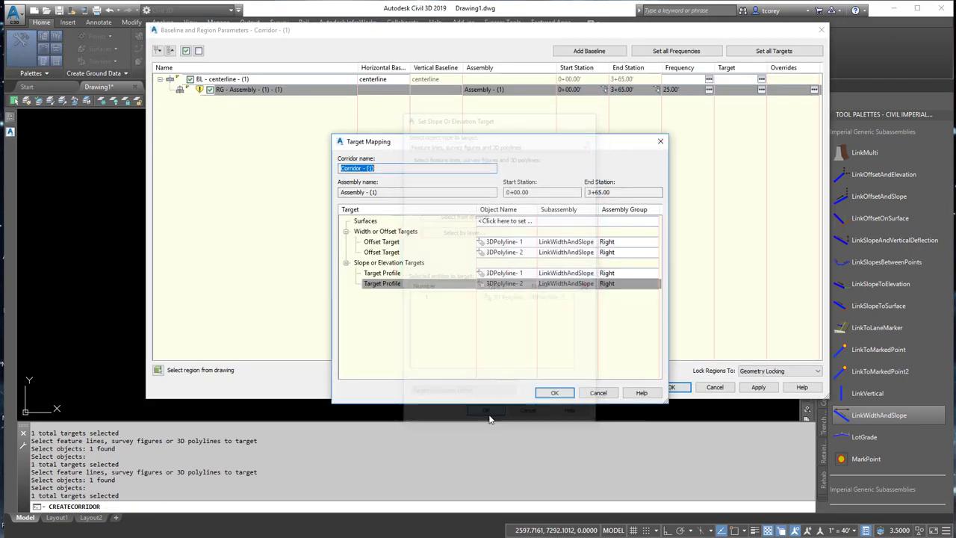
# Accept the target mapping and region parameters and rebuild the corridor.
pyautogui.click(553, 392)
pyautogui.click(671, 388)
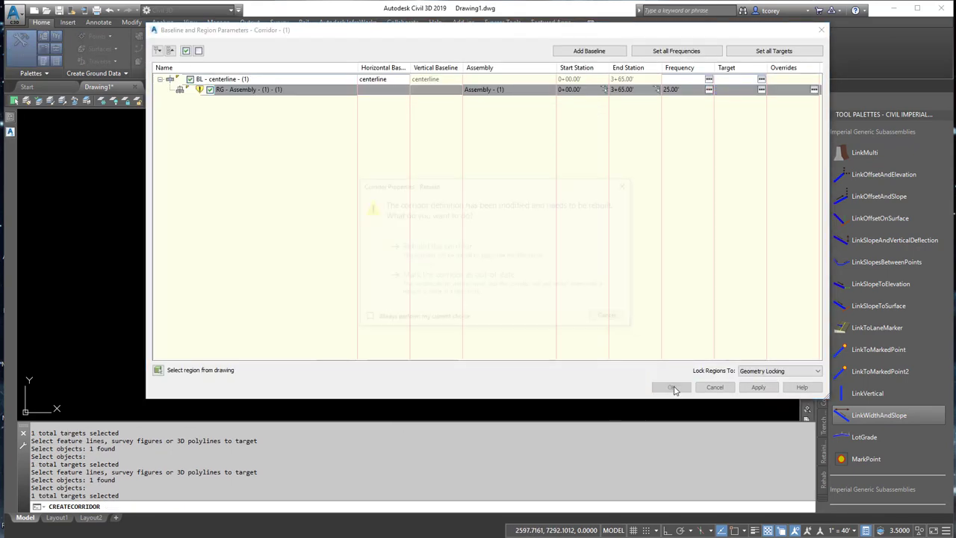
pyautogui.click(440, 249)
# Select the new corridor and open it in the Object Viewer.
pyautogui.keyDown('shift'); pyautogui.moveTo(405, 321); pyautogui.dragTo(456, 300, button='middle'); pyautogui.keyUp('shift')
pyautogui.click(332, 271)
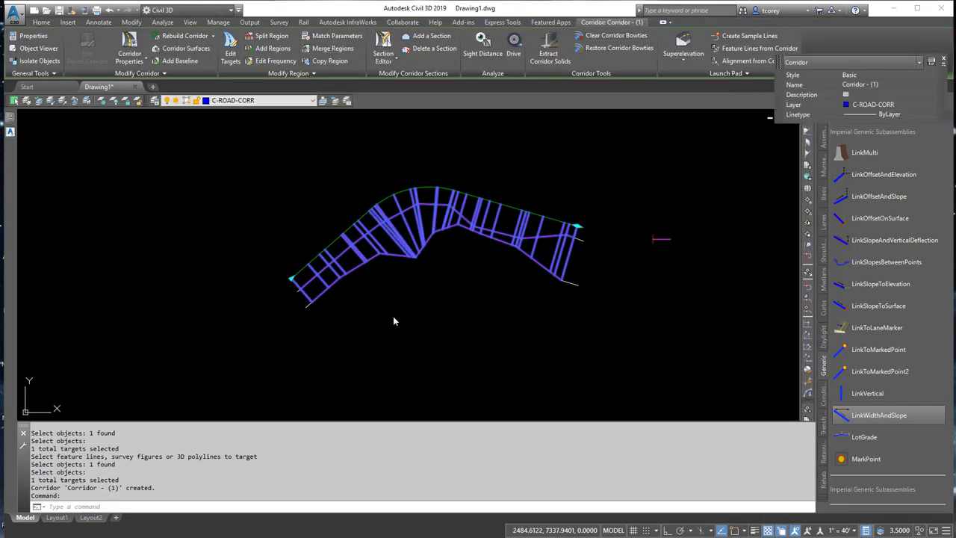
pyautogui.rightClick(386, 310)
pyautogui.click(420, 501)
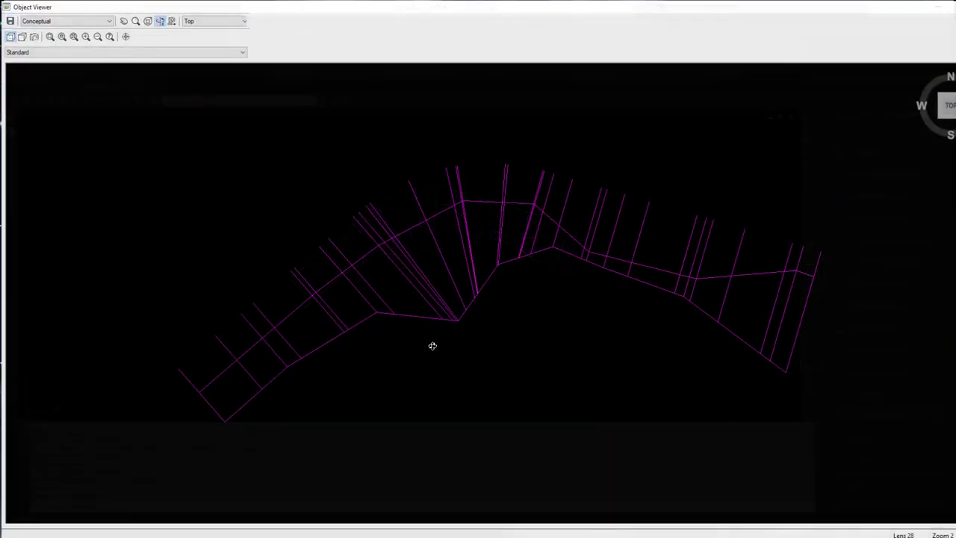